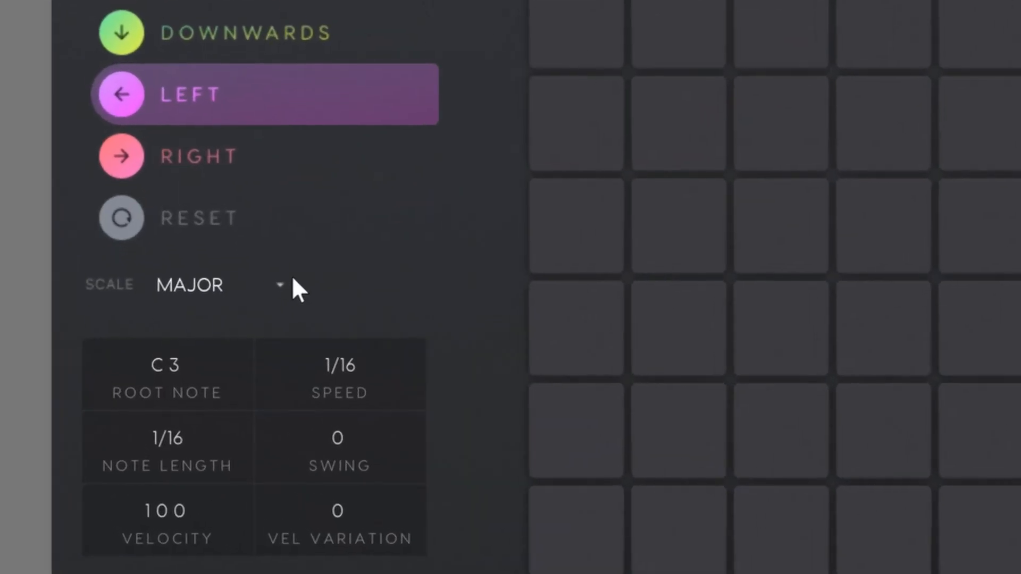
Set the scale to Dorian and the root note to D3
click(279, 285)
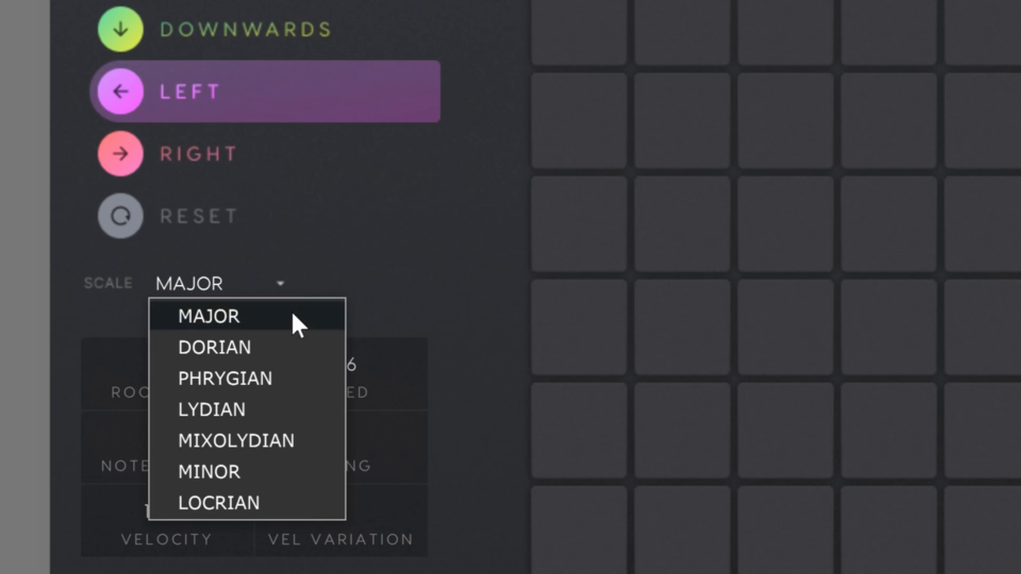
click(281, 347)
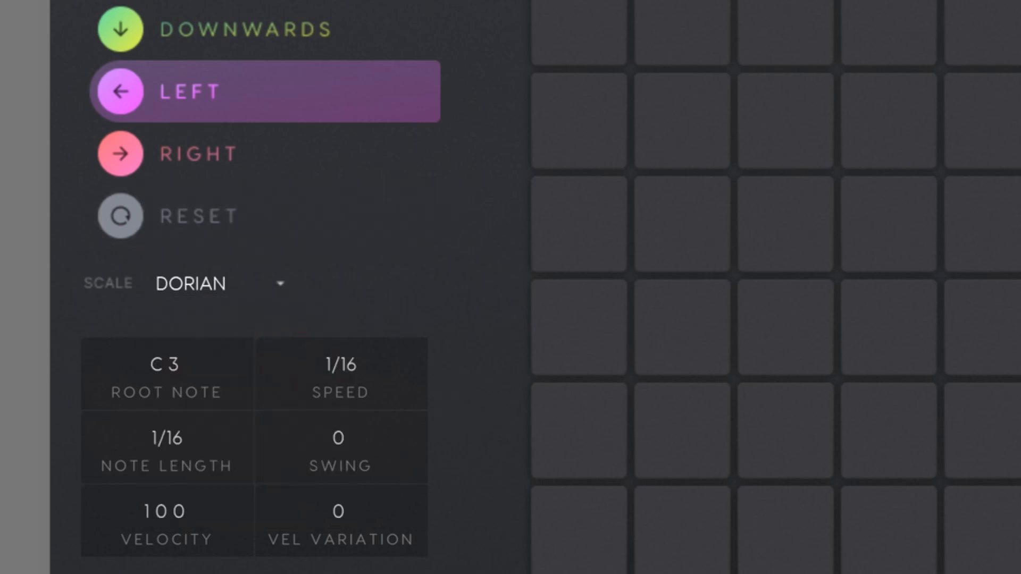
click(222, 383)
click(222, 381)
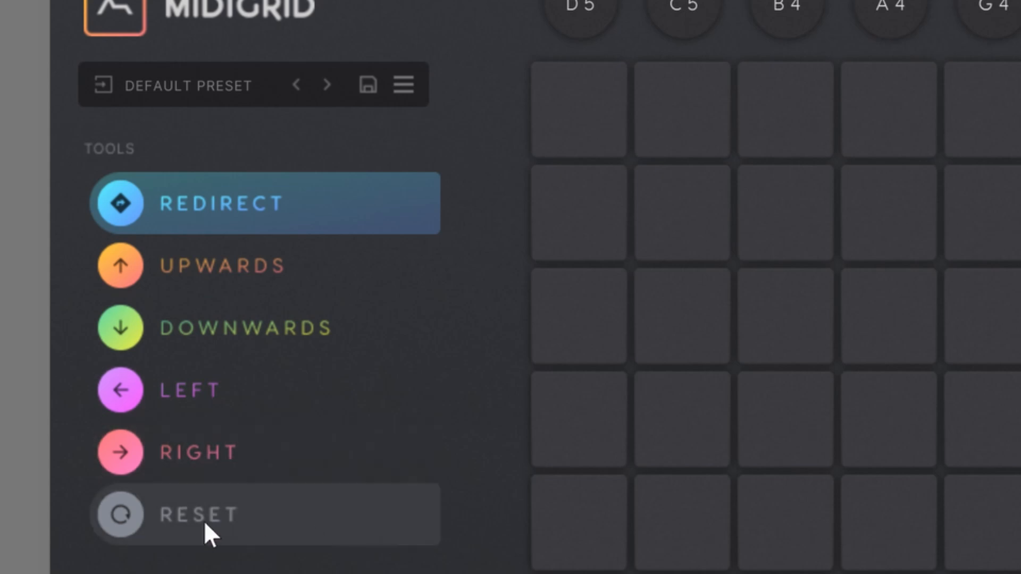
Try placing a Left cell near the lower end of the E4 and D4 columns
click(184, 394)
click(726, 456)
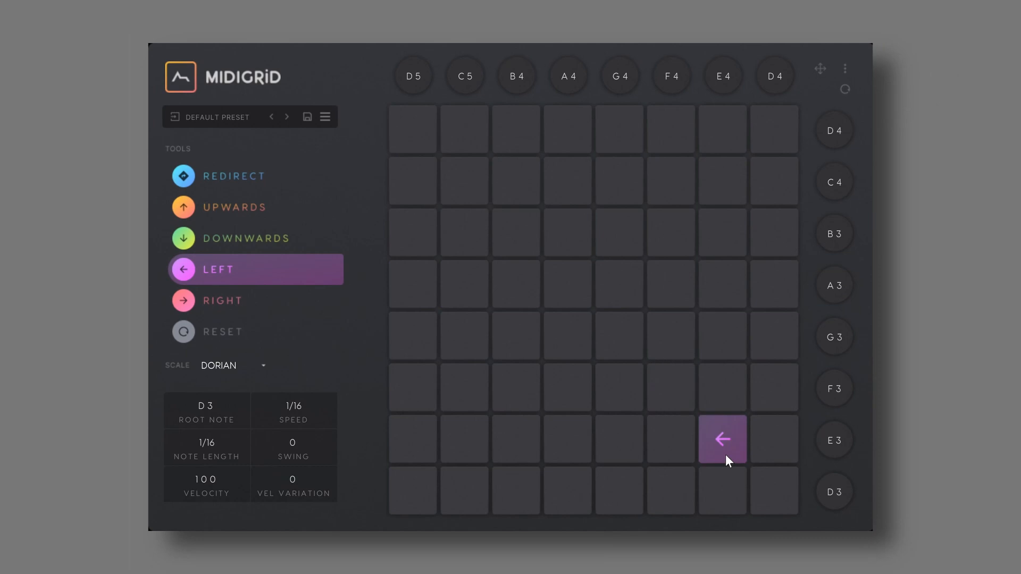
drag(728, 460, 771, 486)
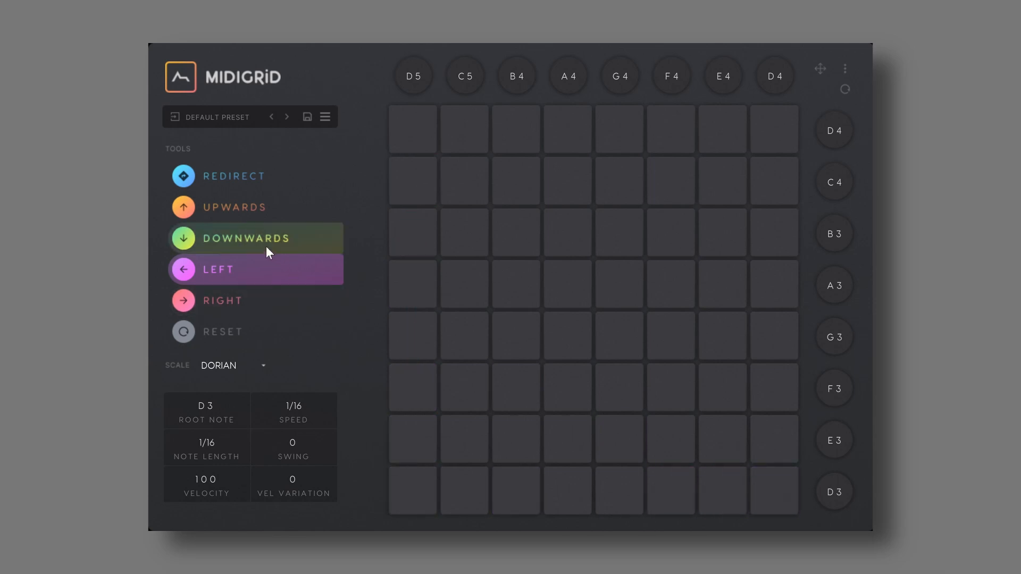
In the D5 column, place an Upwards cell on the D3 row and a Downwards cell on the D4 row
click(230, 210)
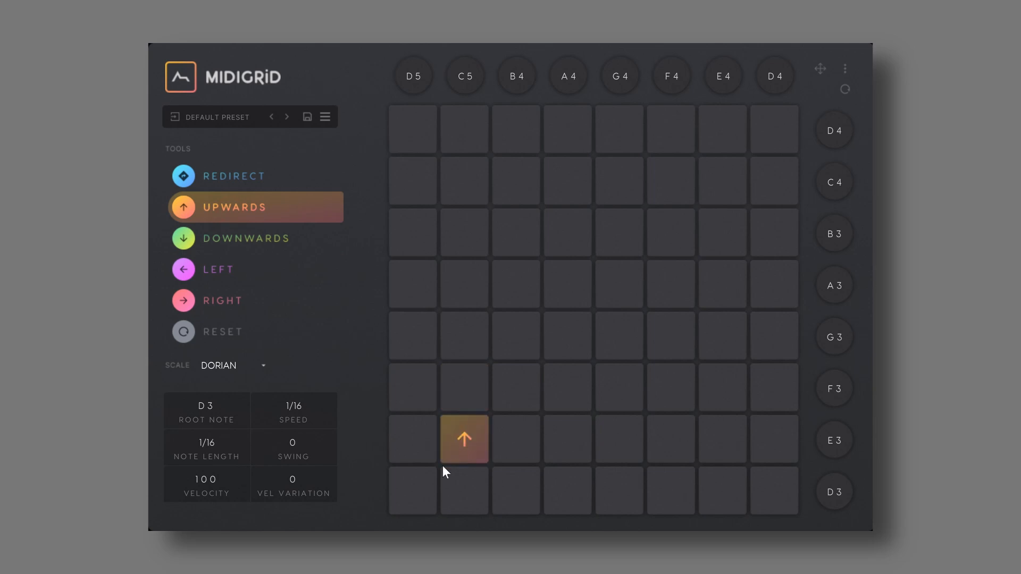
click(414, 489)
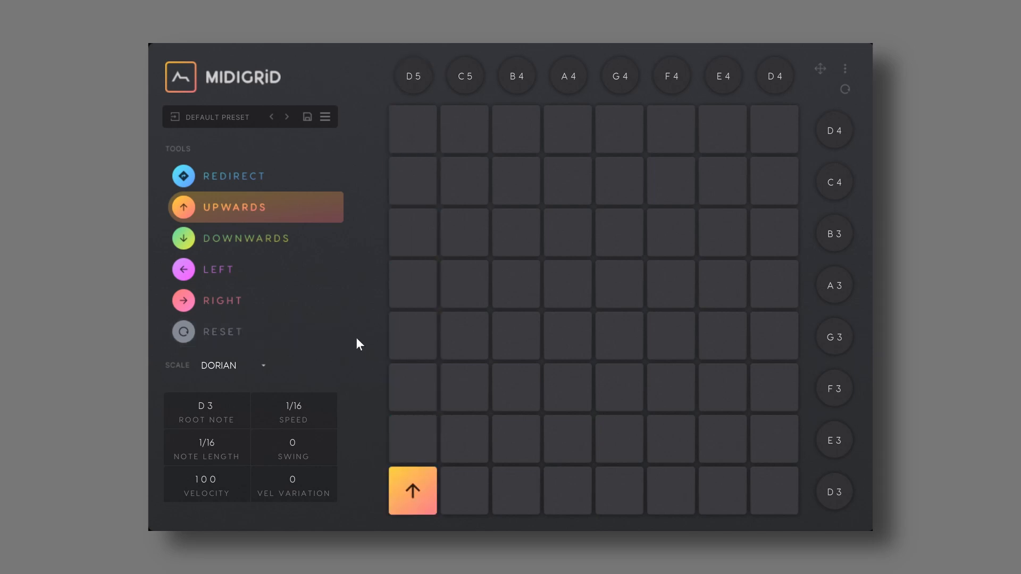
click(267, 242)
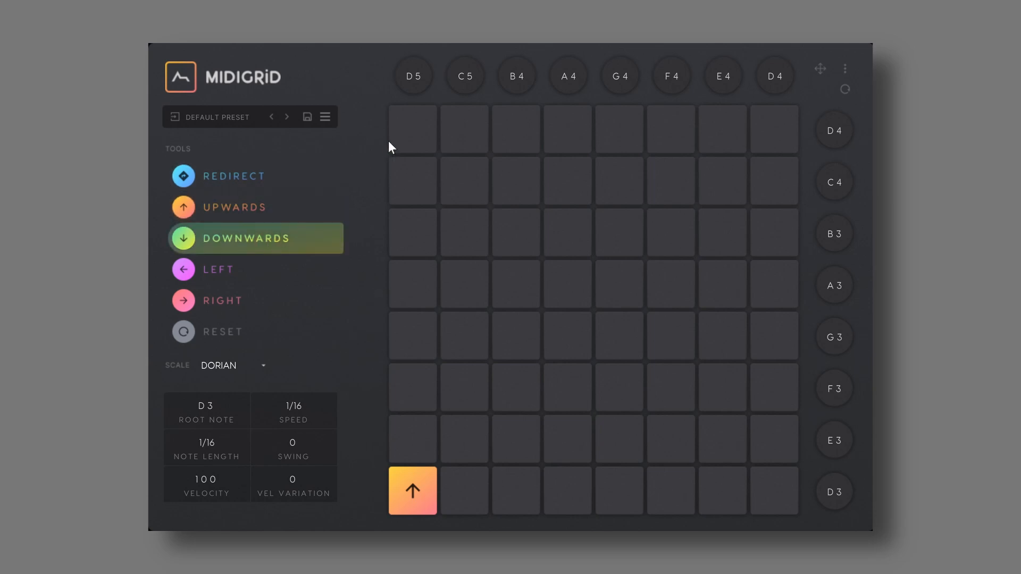
click(414, 129)
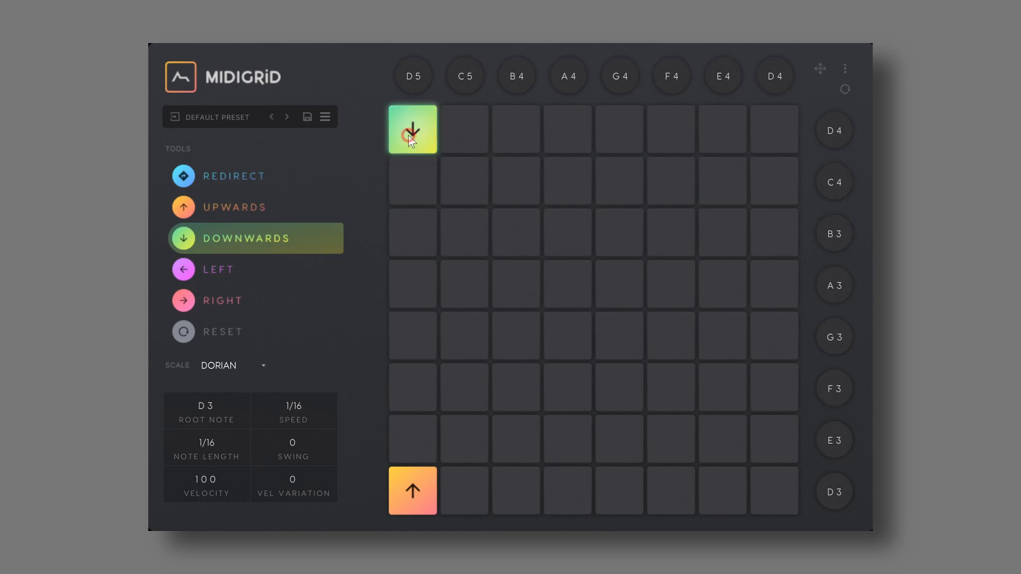
Relocate the Downwards cell in the D5 column to the C4 row
click(409, 234)
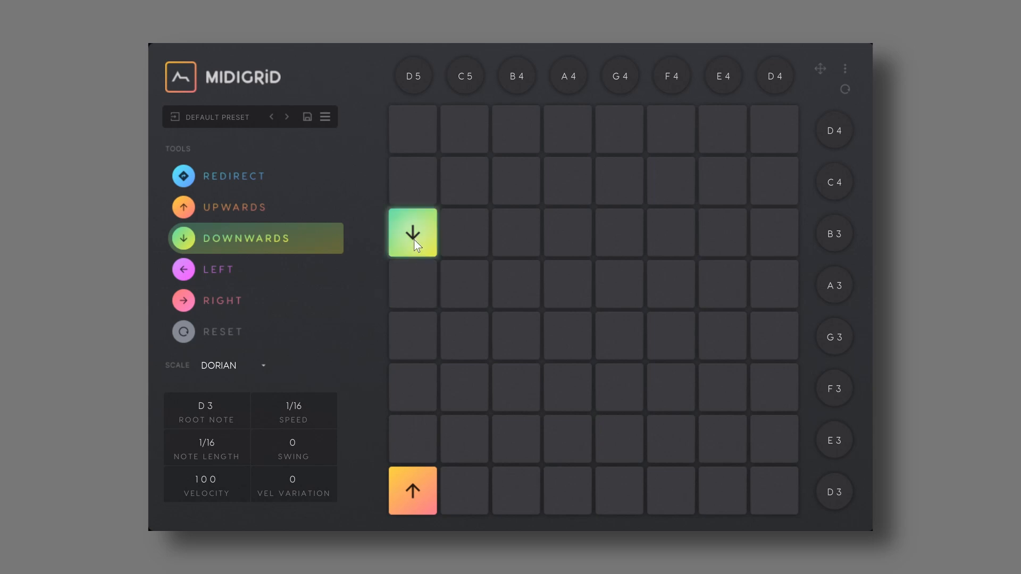
drag(414, 239, 416, 191)
click(415, 190)
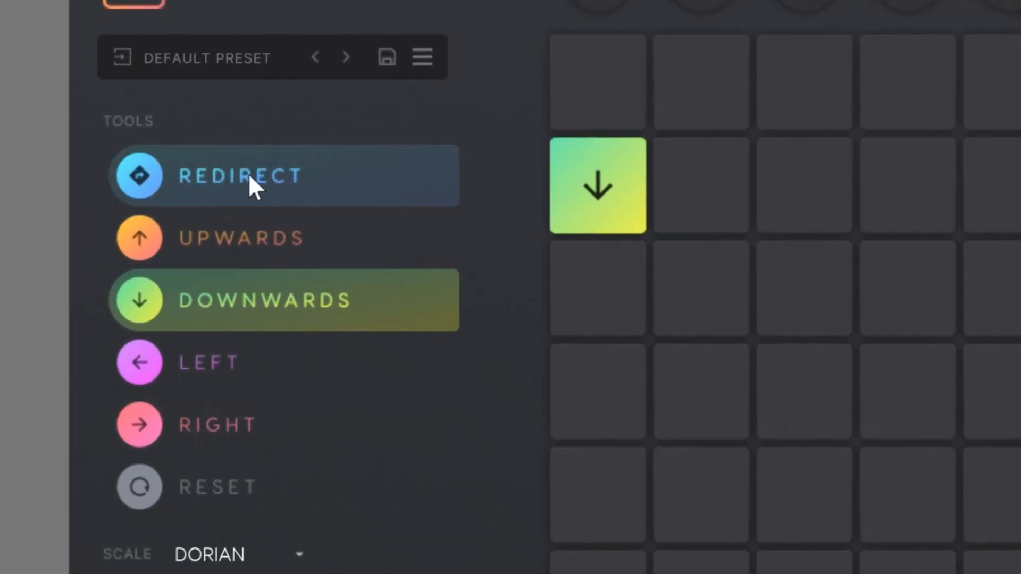
In the G4 column, place a Redirect cell on the G3 row and a Right cell on the F3 row
click(248, 173)
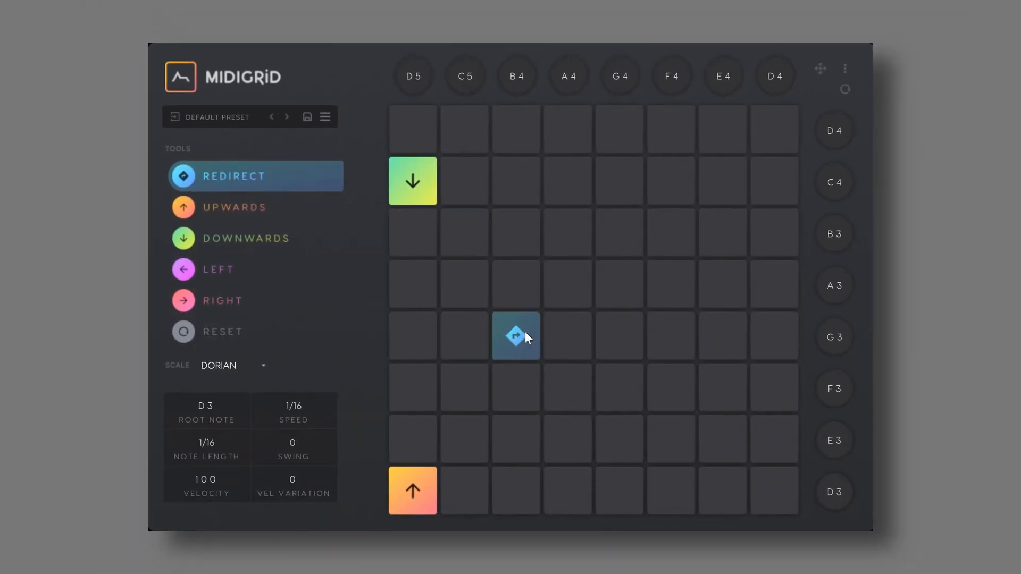
drag(526, 333, 627, 335)
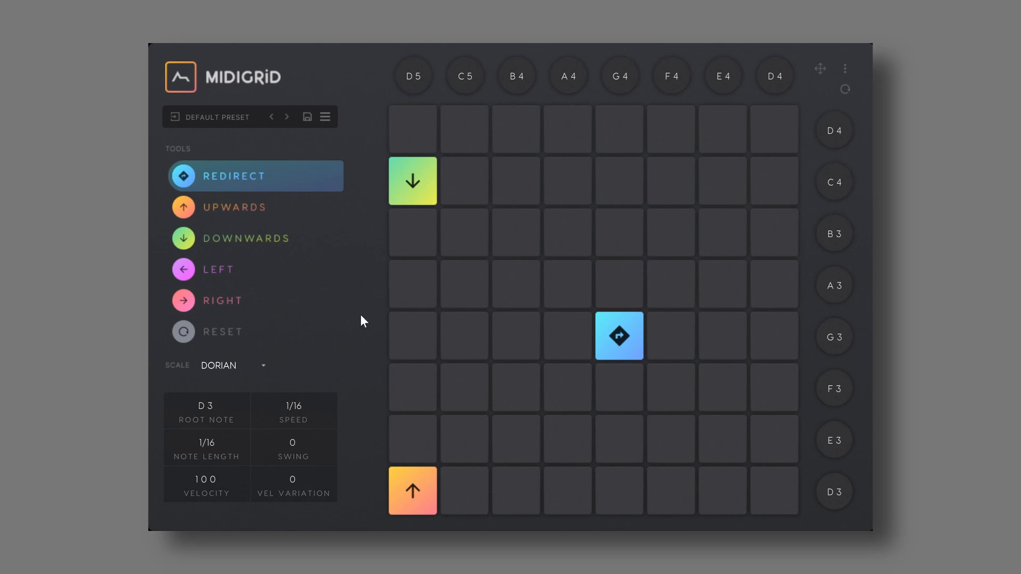
click(232, 300)
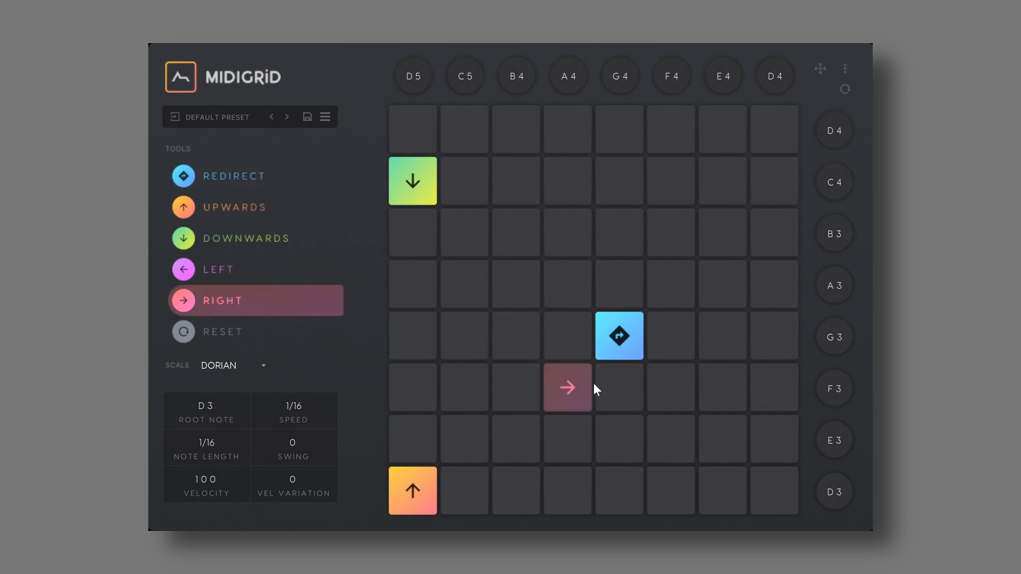
click(620, 382)
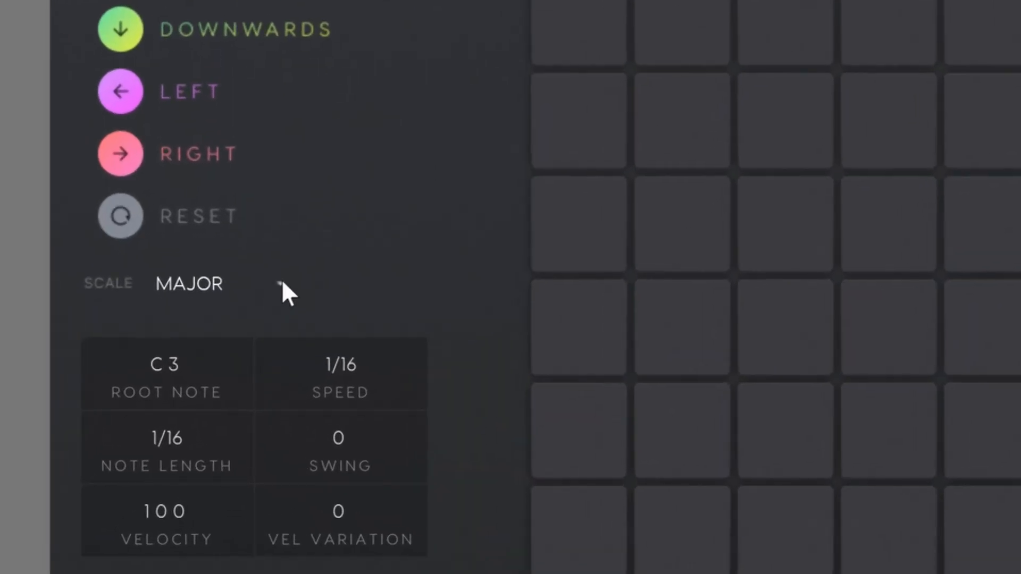
Set the bass pattern's scale to Dorian and lower its root note to D1
click(282, 283)
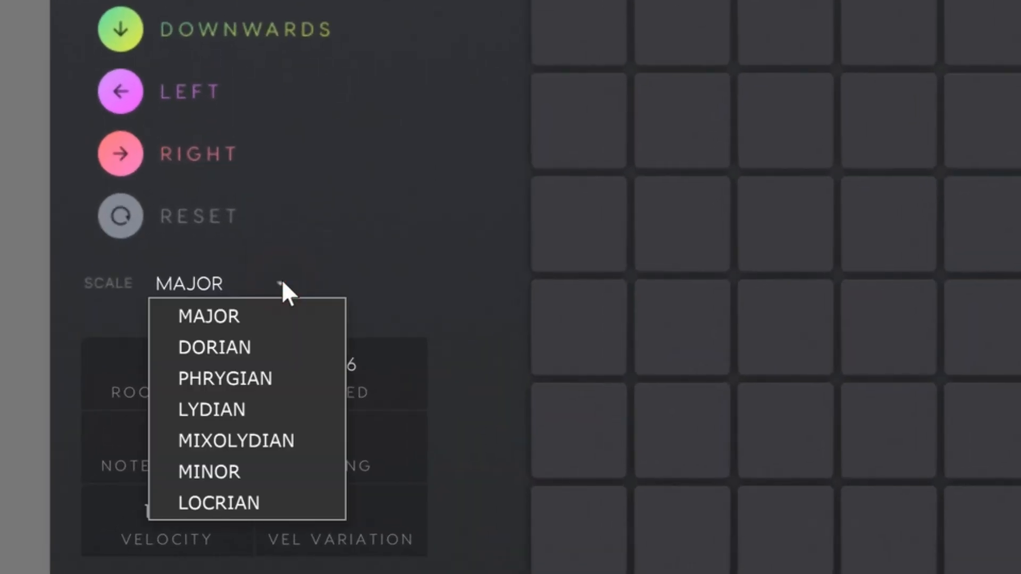
click(271, 353)
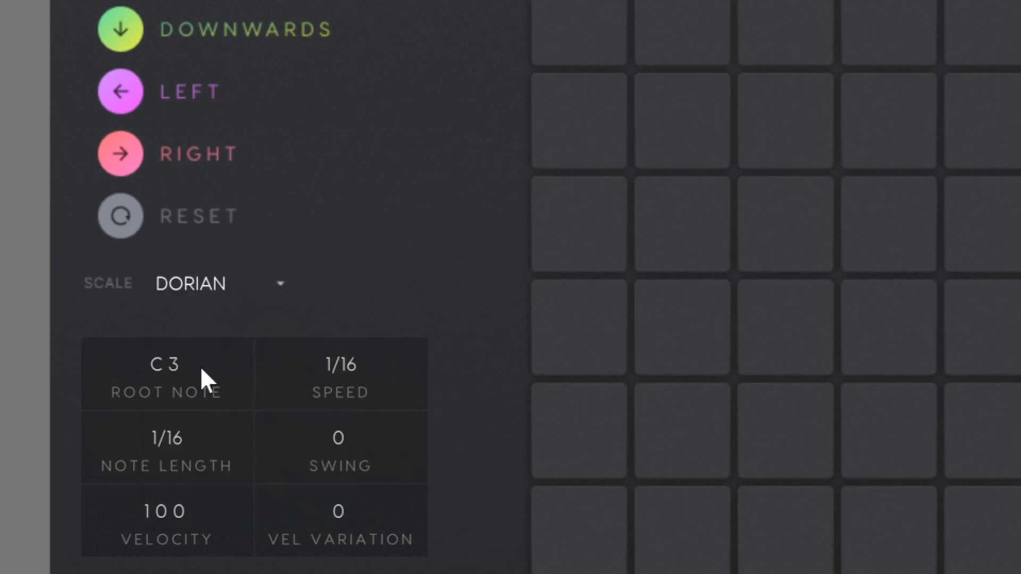
drag(200, 366, 193, 476)
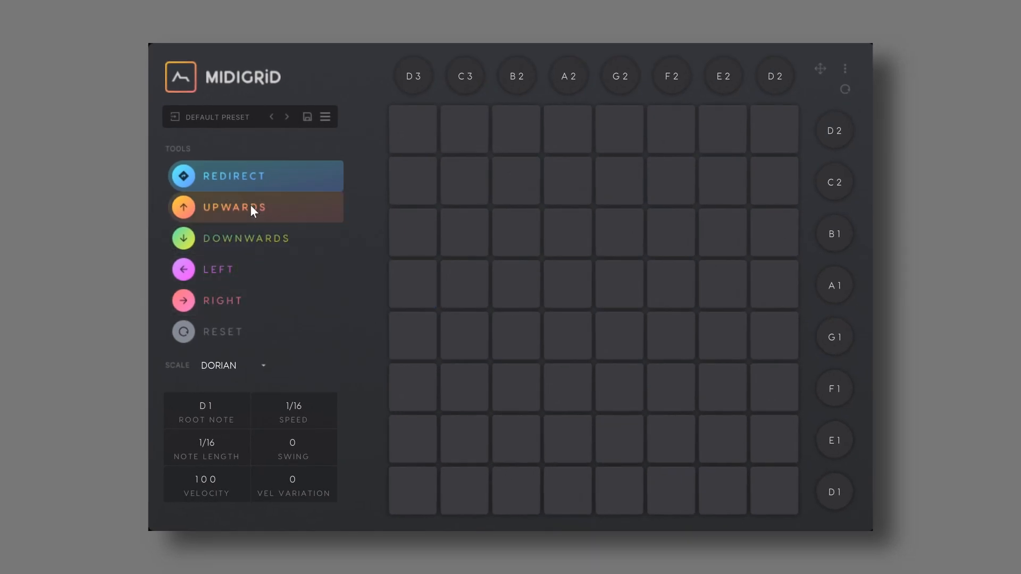
In the D2 column, place an Upwards cell on the C2 row and a Downwards cell on the G1 row
click(216, 204)
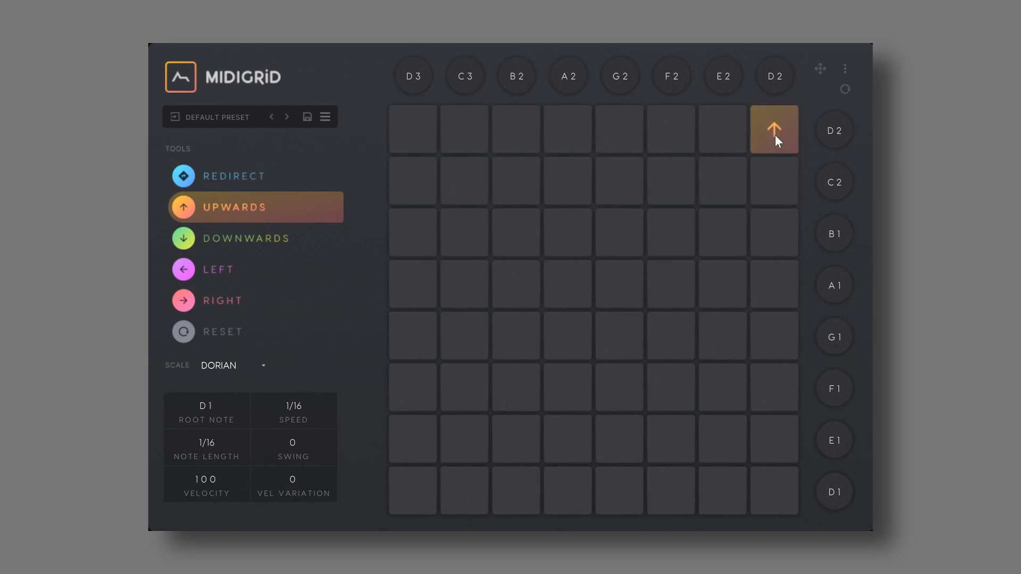
click(773, 174)
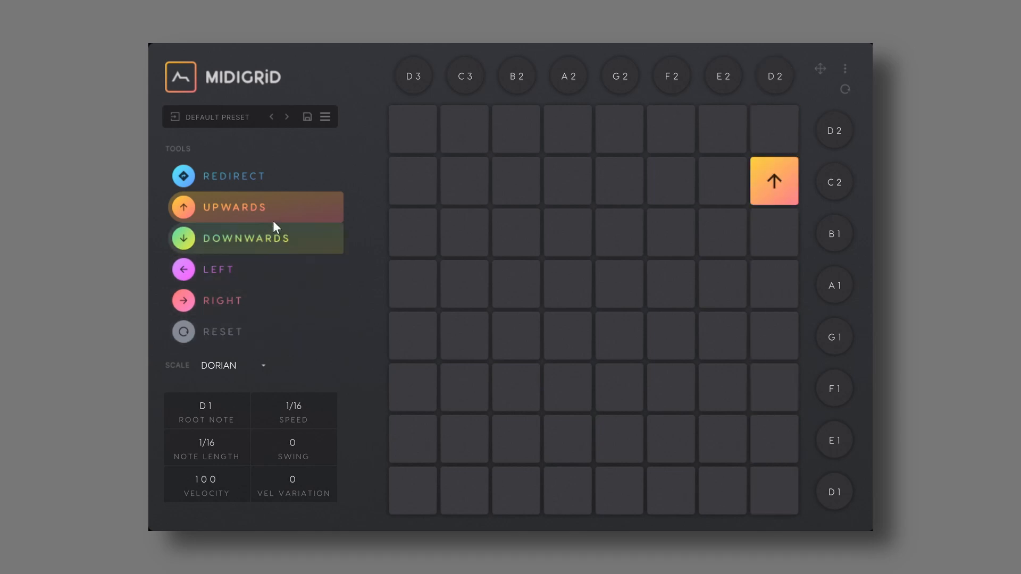
click(257, 243)
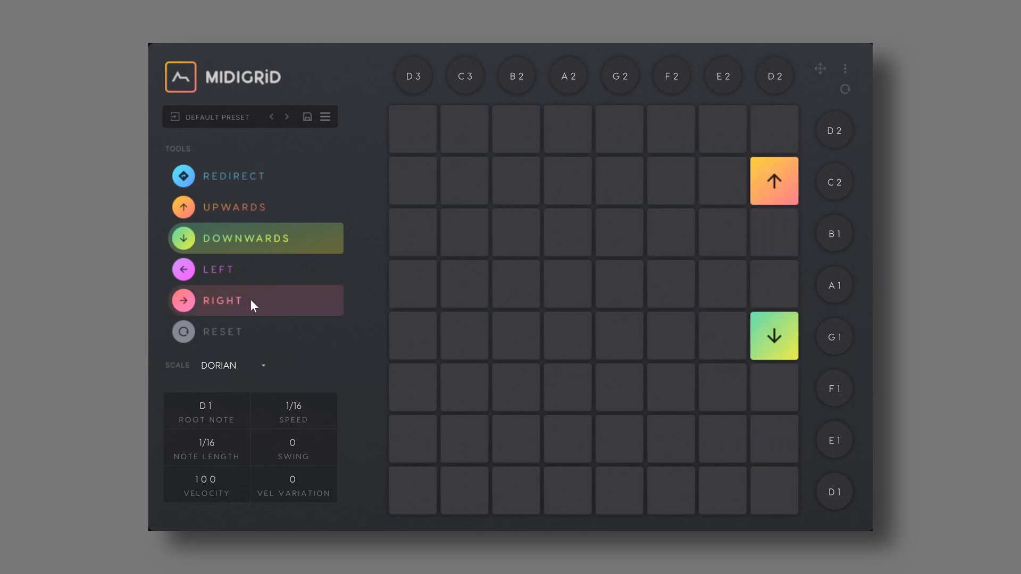
Place a Right cell in the D3 column on the D1 row and a Downwards cell in the F2 column on the B1 row
click(225, 299)
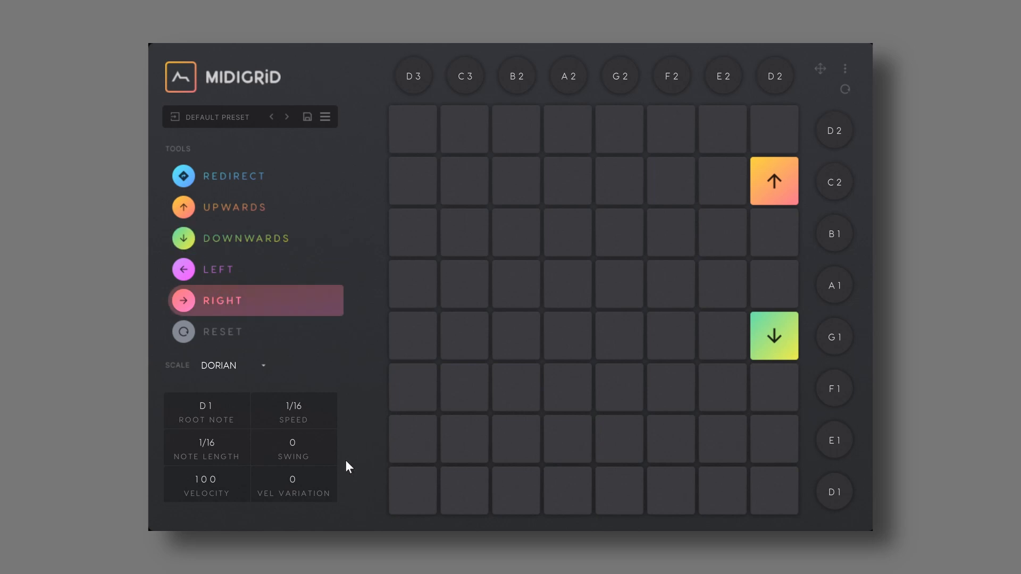
click(413, 495)
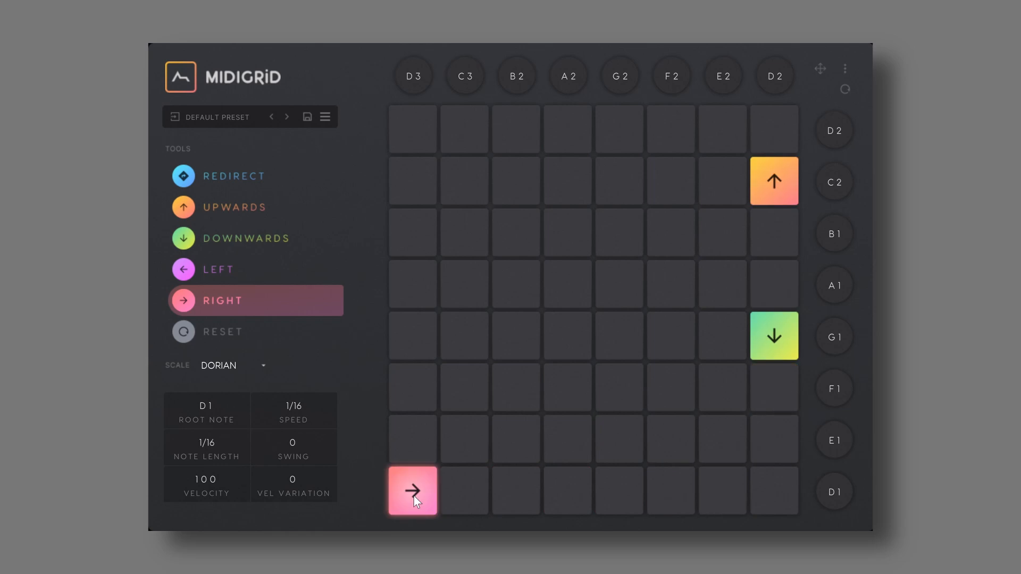
click(257, 237)
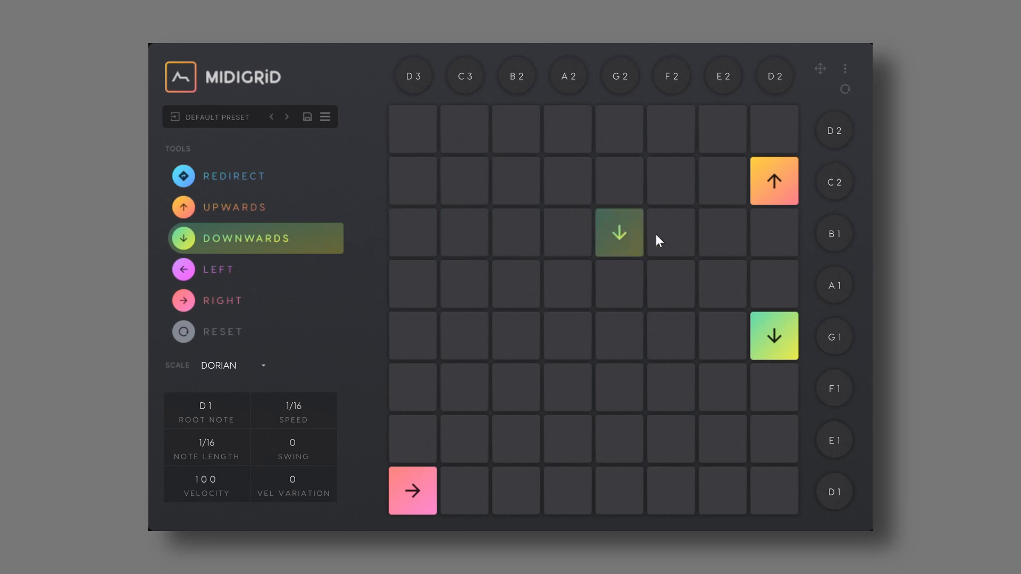
click(672, 232)
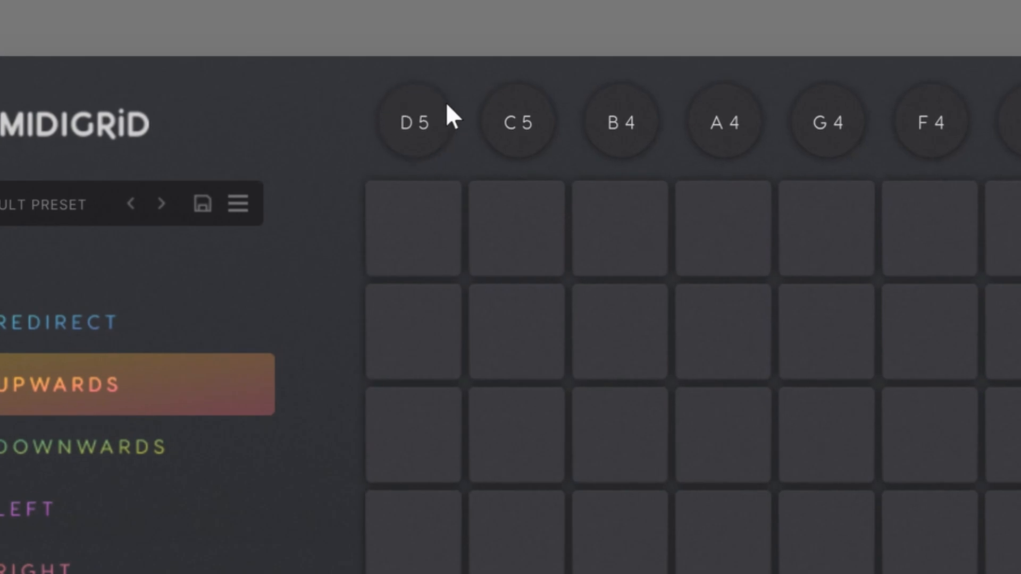
Assign a Minor chord to the D5 column note and place an Upwards cell on that column's D4 row
click(415, 113)
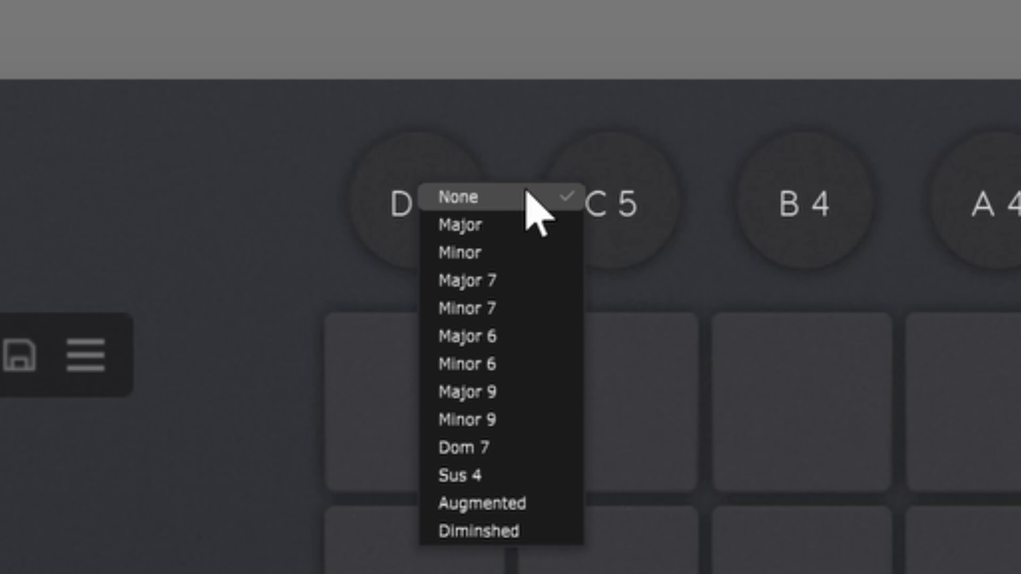
click(526, 255)
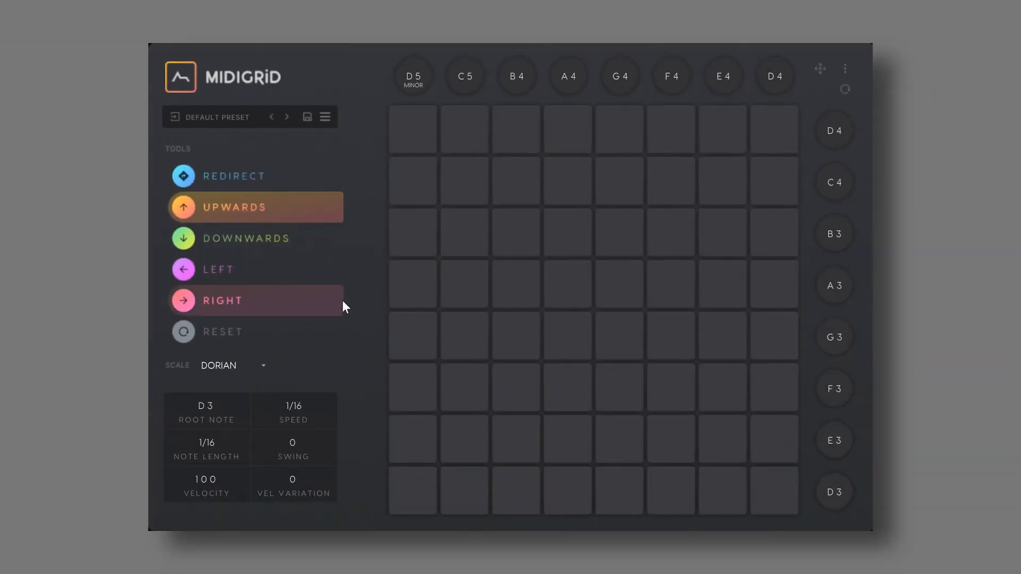
click(410, 135)
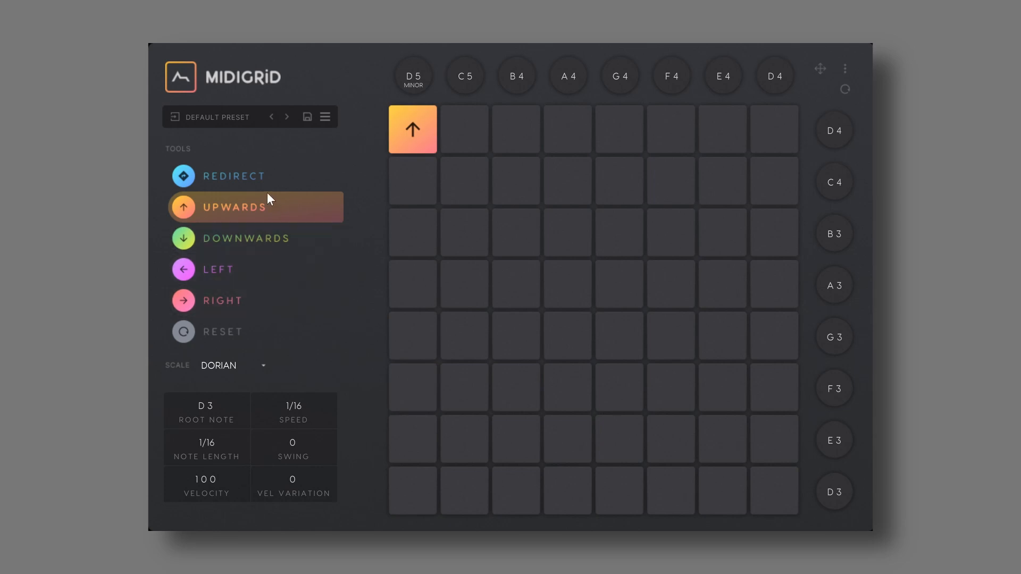
Place a Redirect cell in the D5 column on the G3 row
click(250, 177)
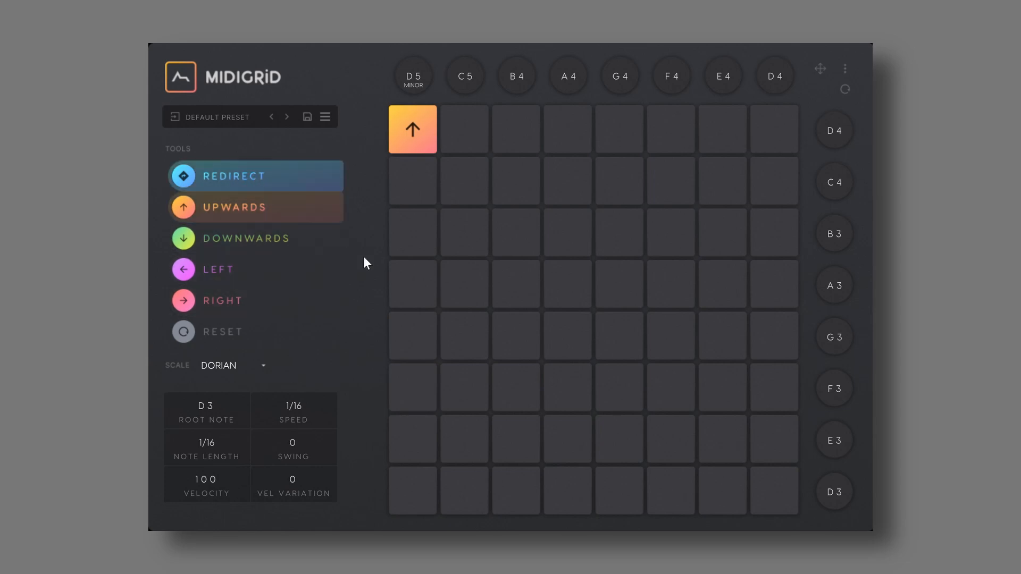
click(410, 340)
drag(410, 344, 419, 369)
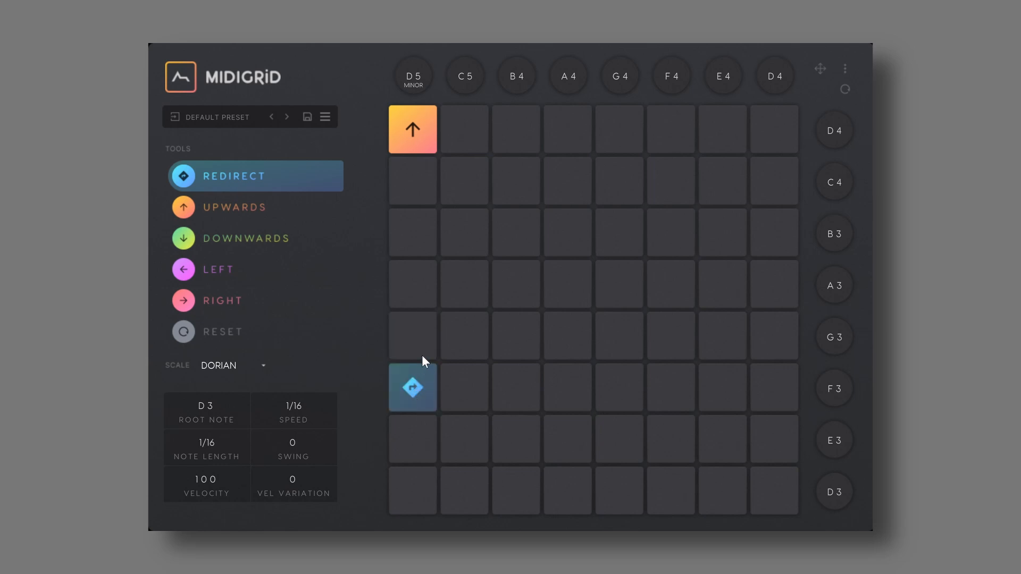
click(414, 341)
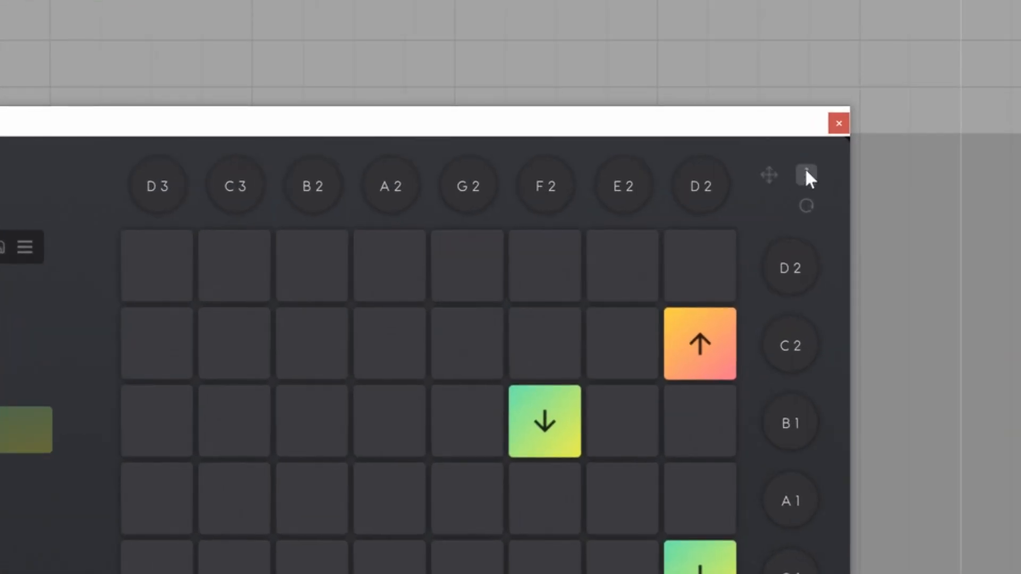
Set the MIDI export length to 8 bars and export the pattern to the Bass Master track, starting at 1.1
click(805, 171)
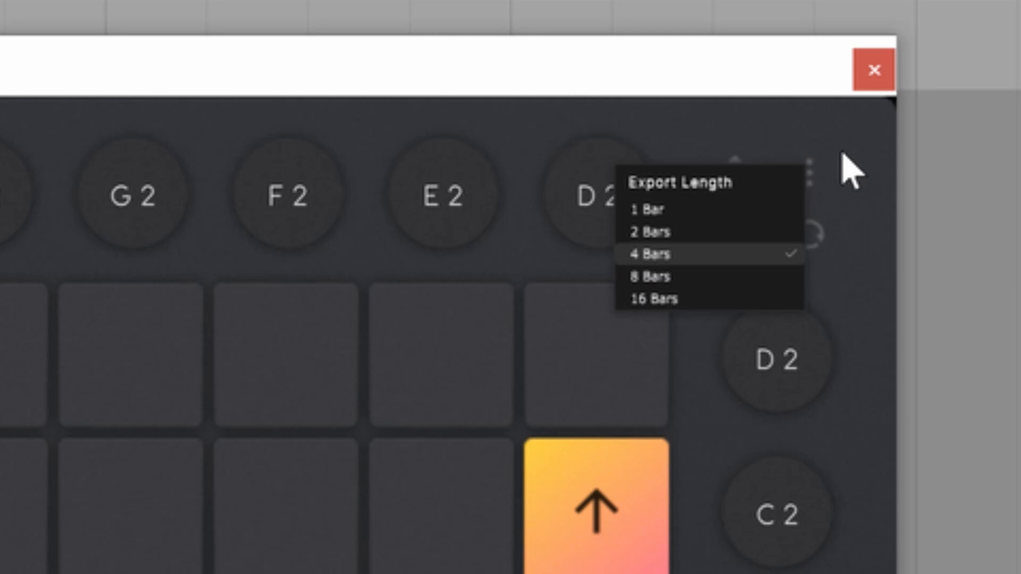
click(710, 276)
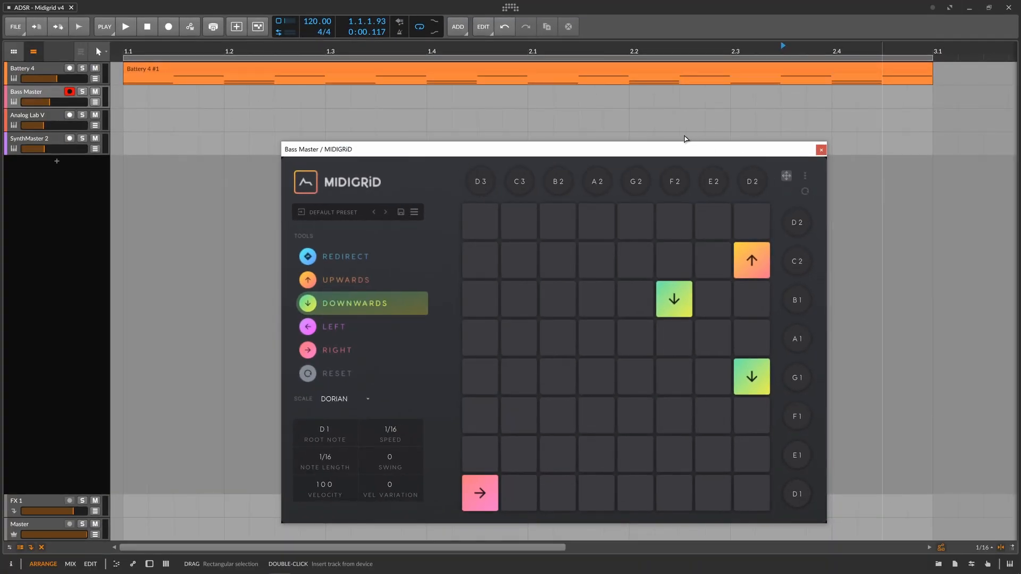
drag(684, 138, 446, 96)
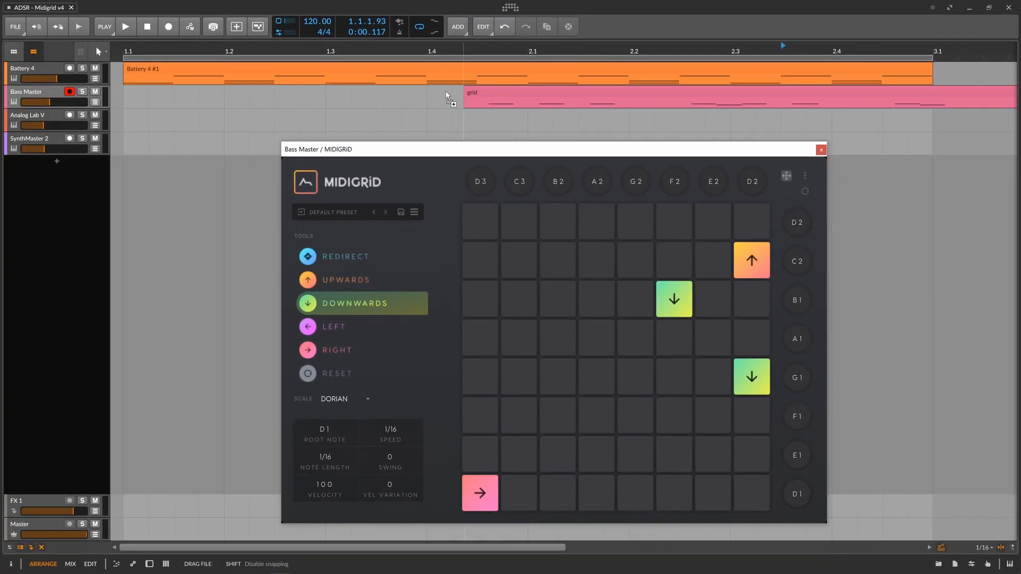
drag(232, 87, 123, 94)
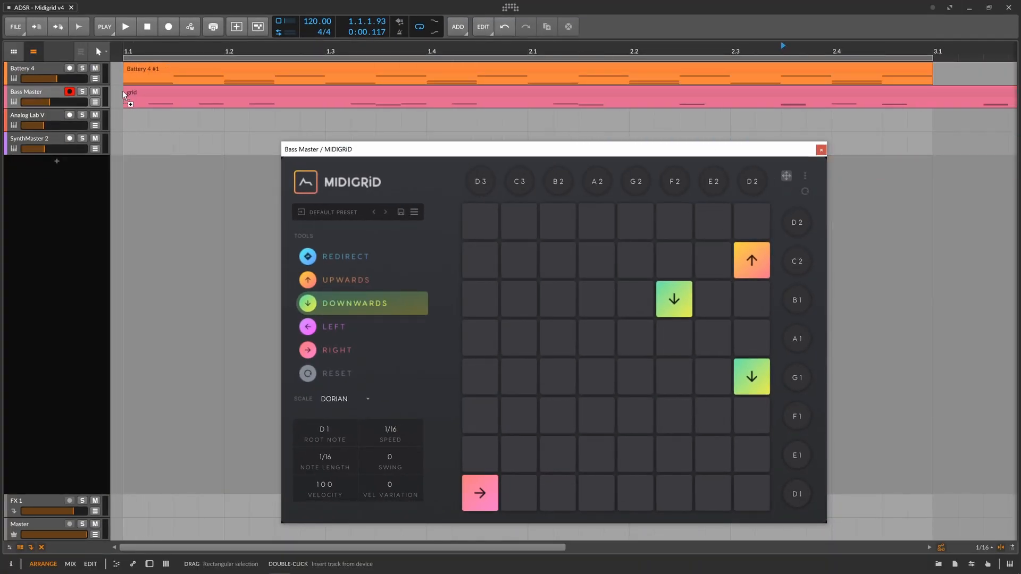
Open the exported grid clip in the note editor and close the MIDIGRiD window
double_click(277, 99)
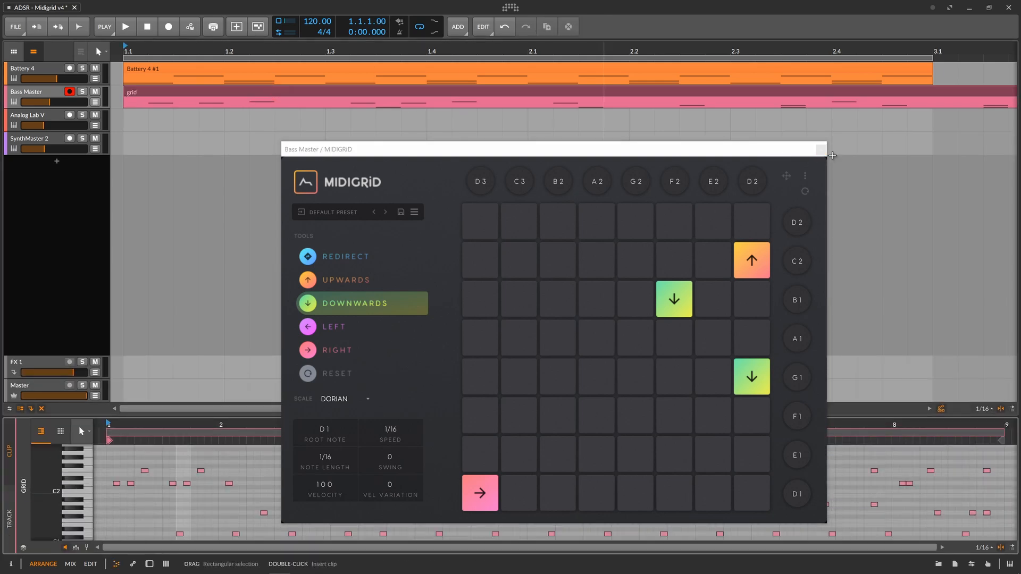
click(821, 150)
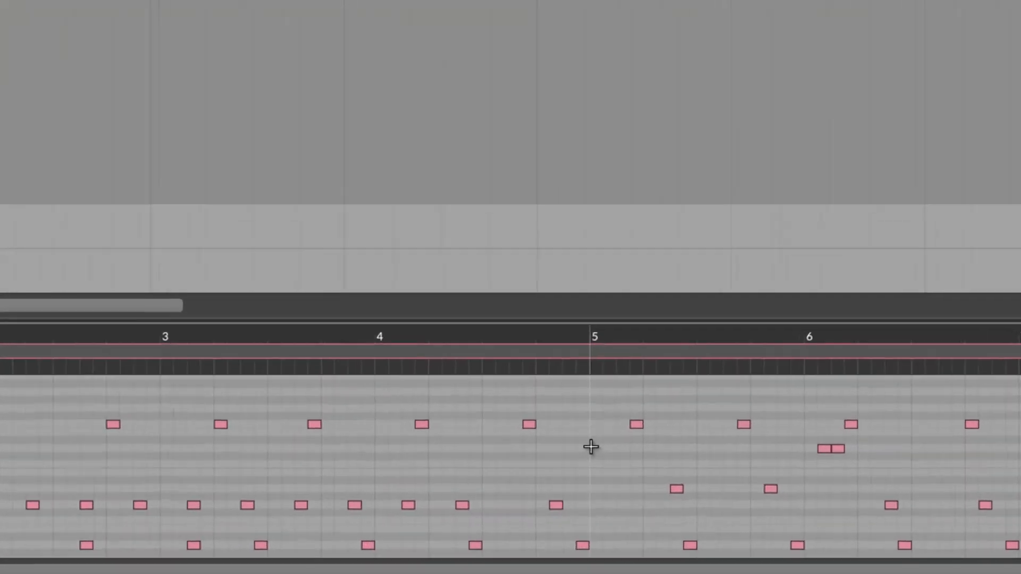